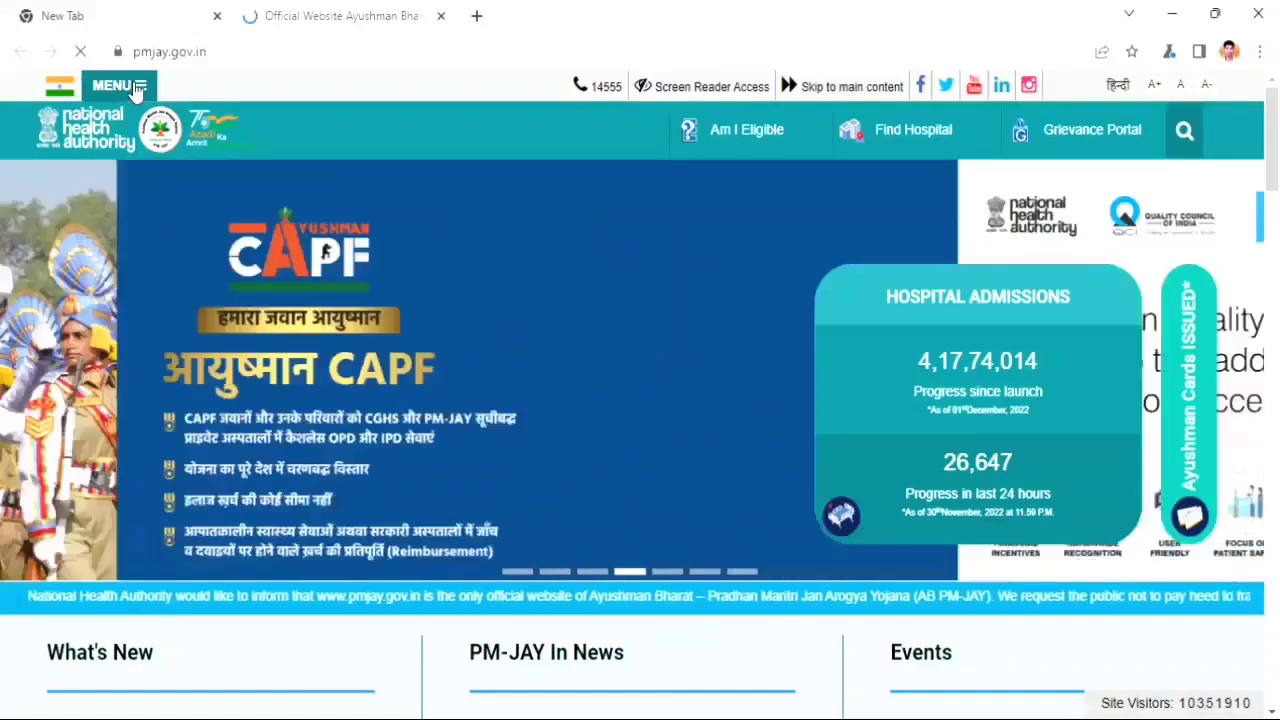
- Open the Aapke Dwar Ayushman portal from the Portals section of the PMJAY menu
left_click(135, 88)
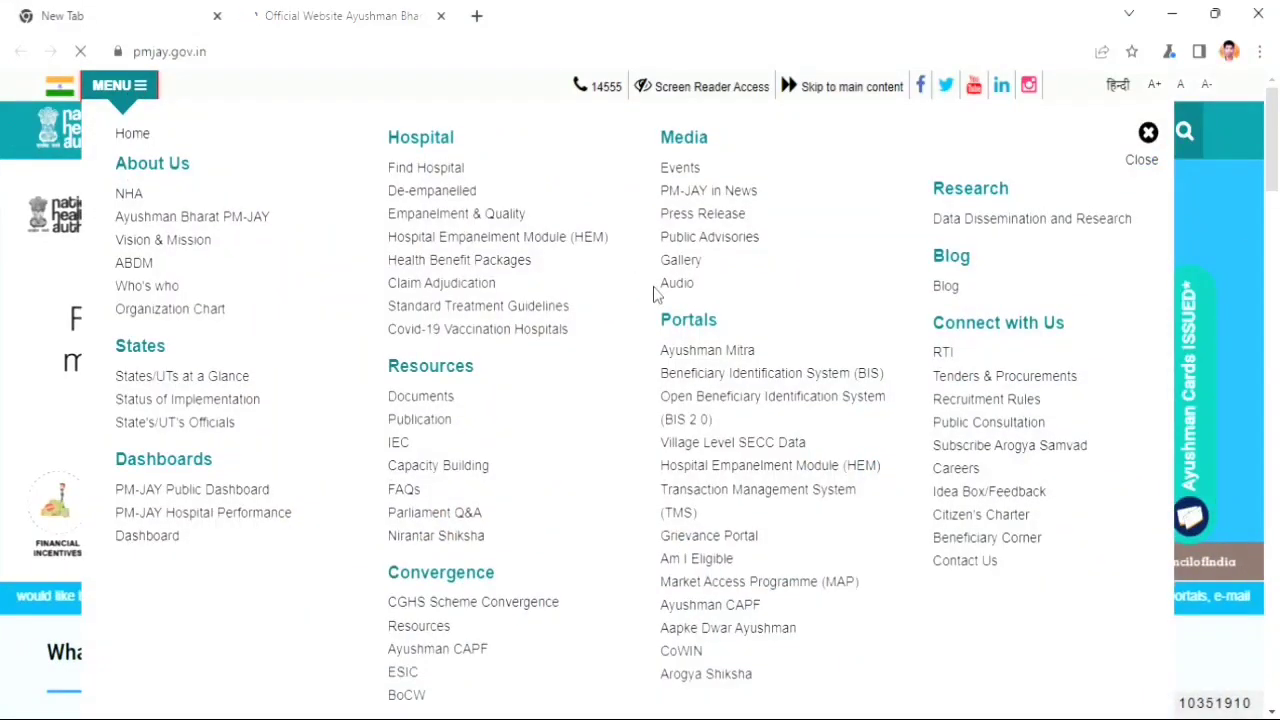
left_click_drag(662, 322, 735, 328)
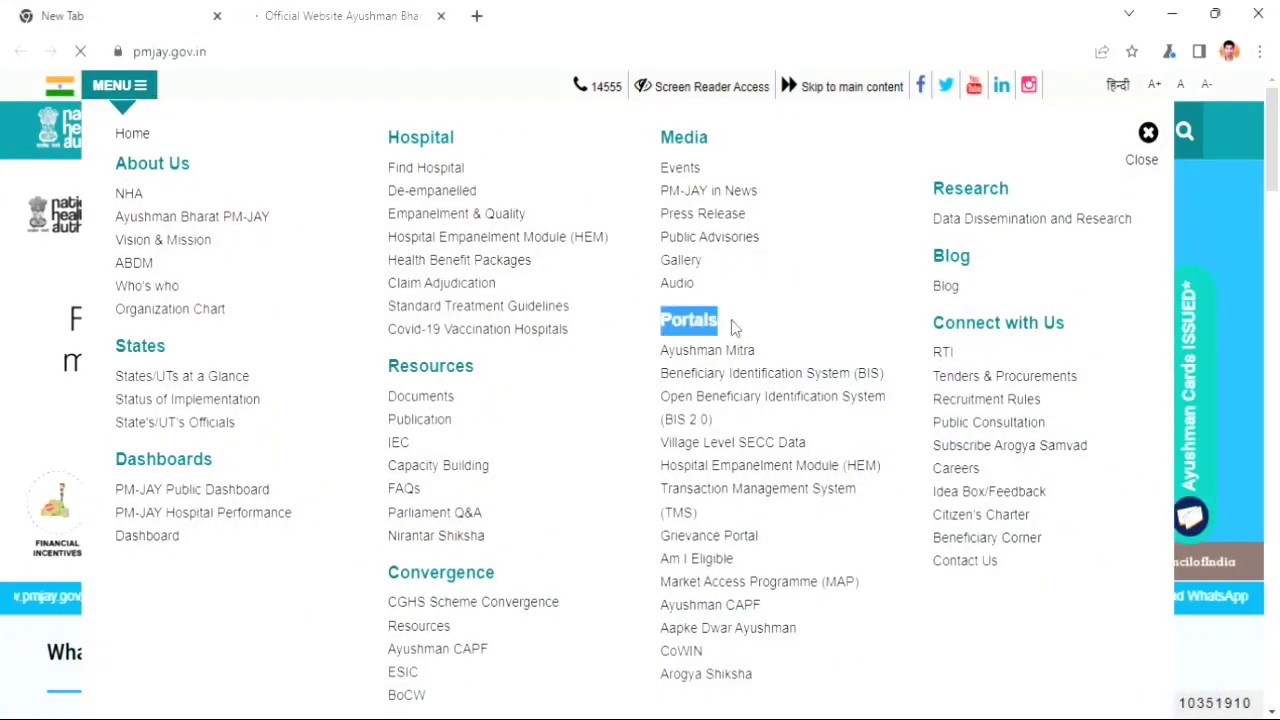
key("Escape")
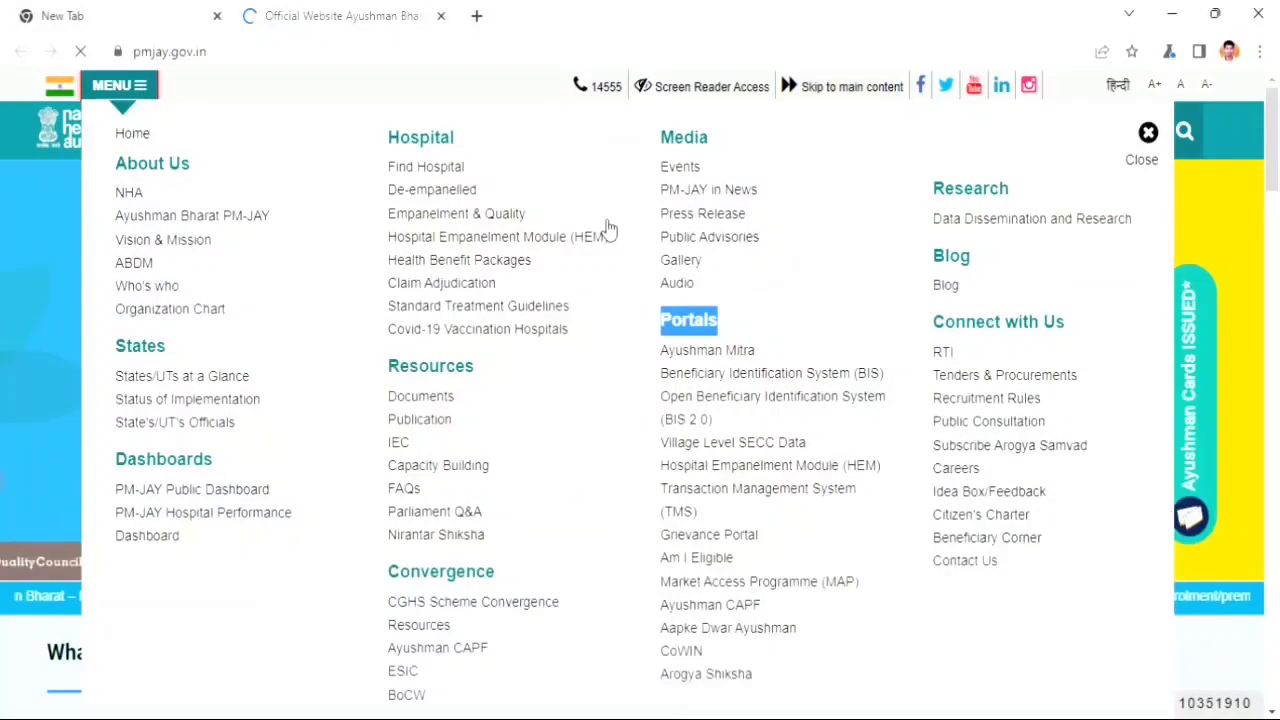
left_click(755, 448)
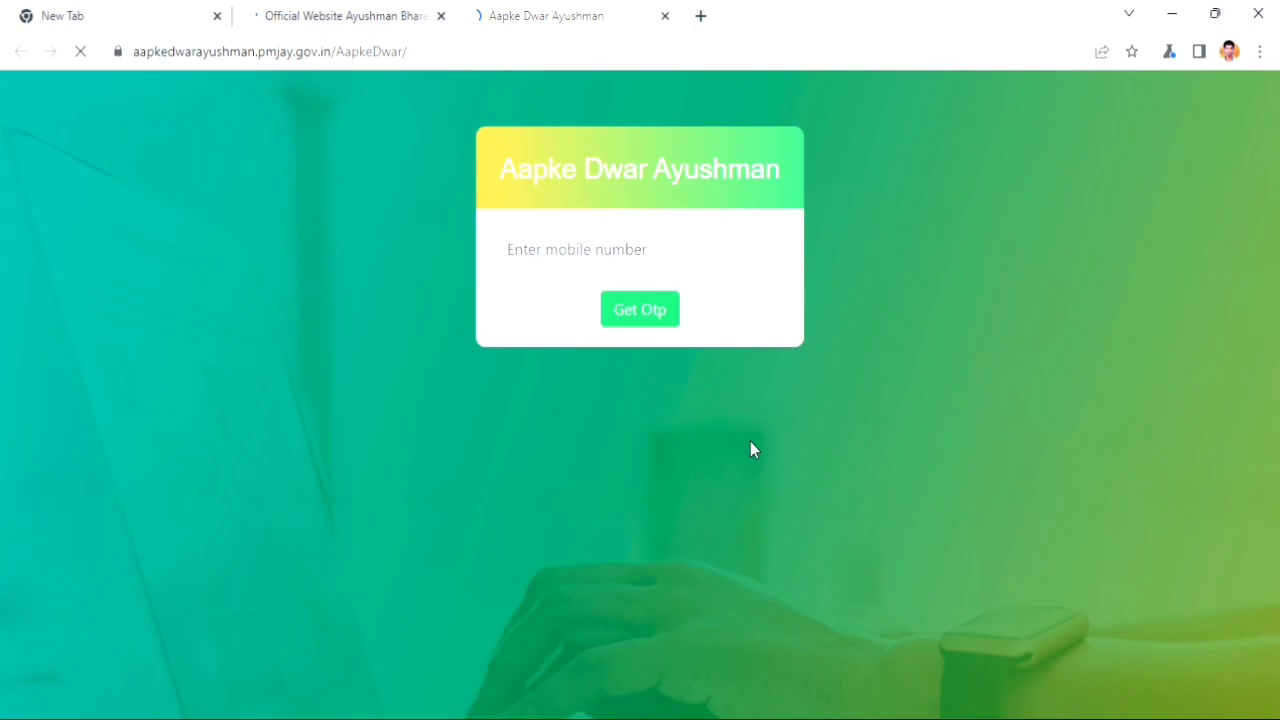
- Enter the registered mobile number, request an OTP and dismiss the OTP-sent alert
left_click(586, 255)
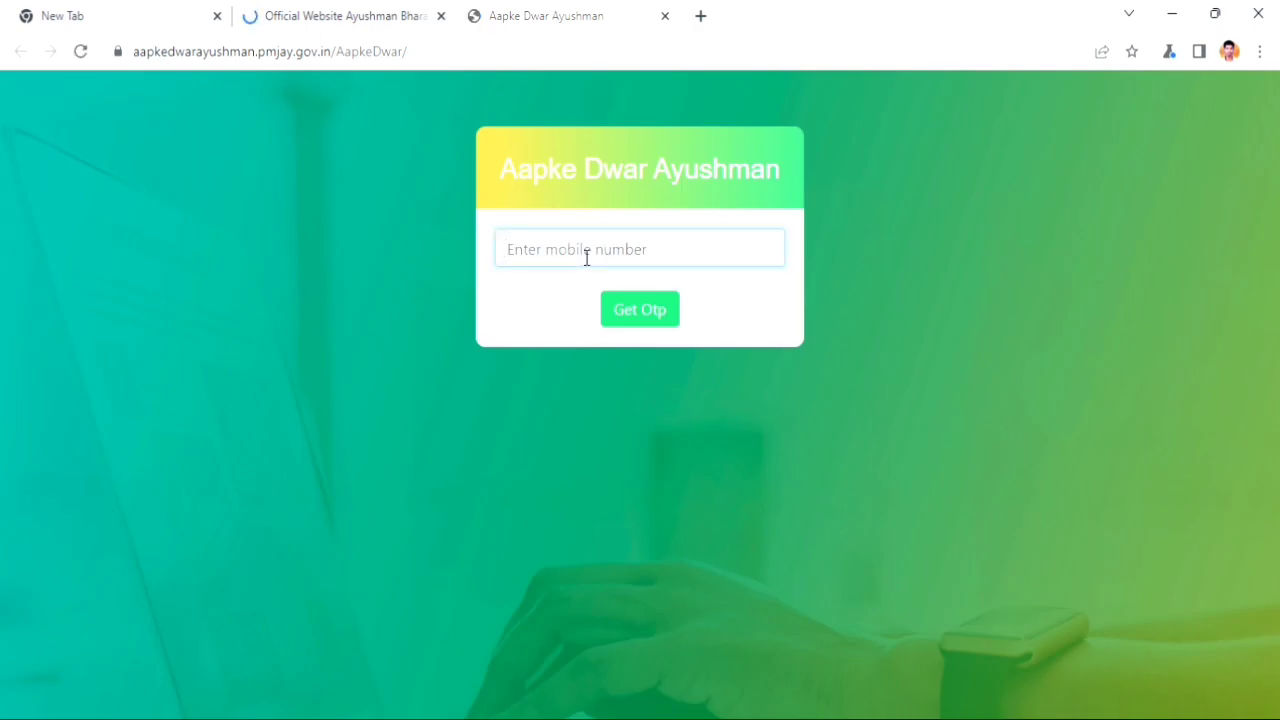
type("6")
key("BackSpace")
left_click(640, 314)
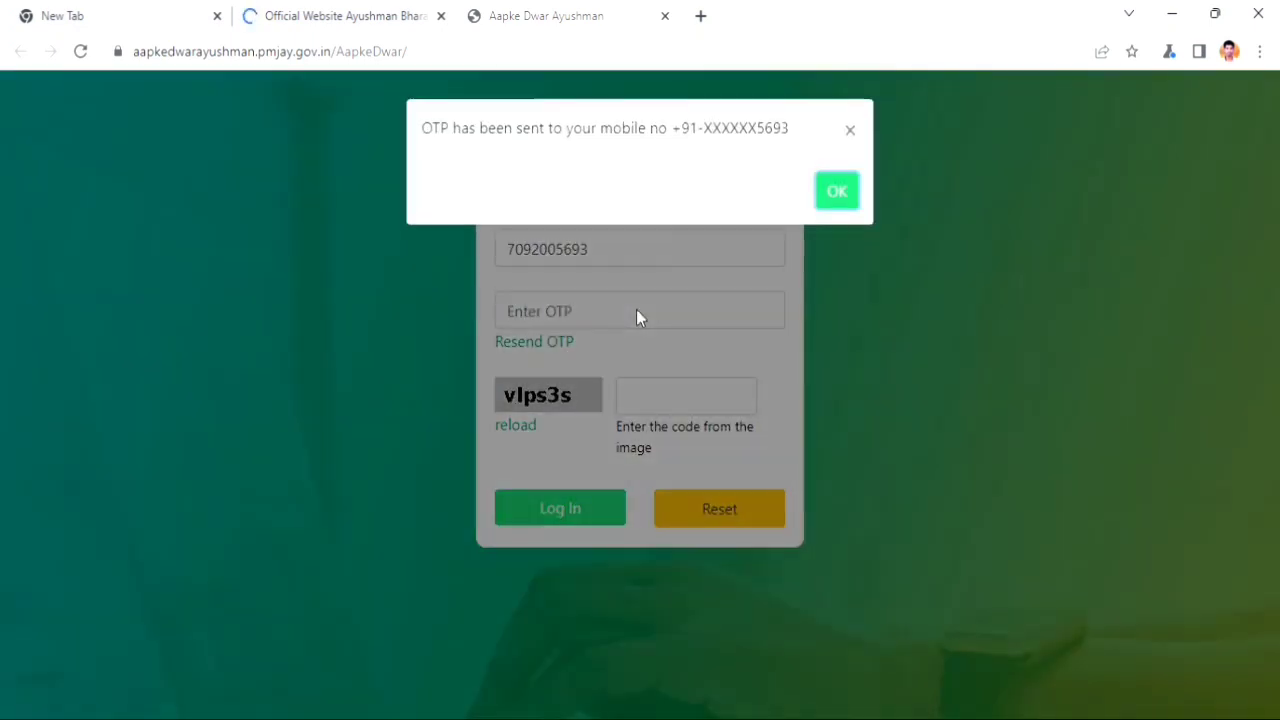
left_click(857, 191)
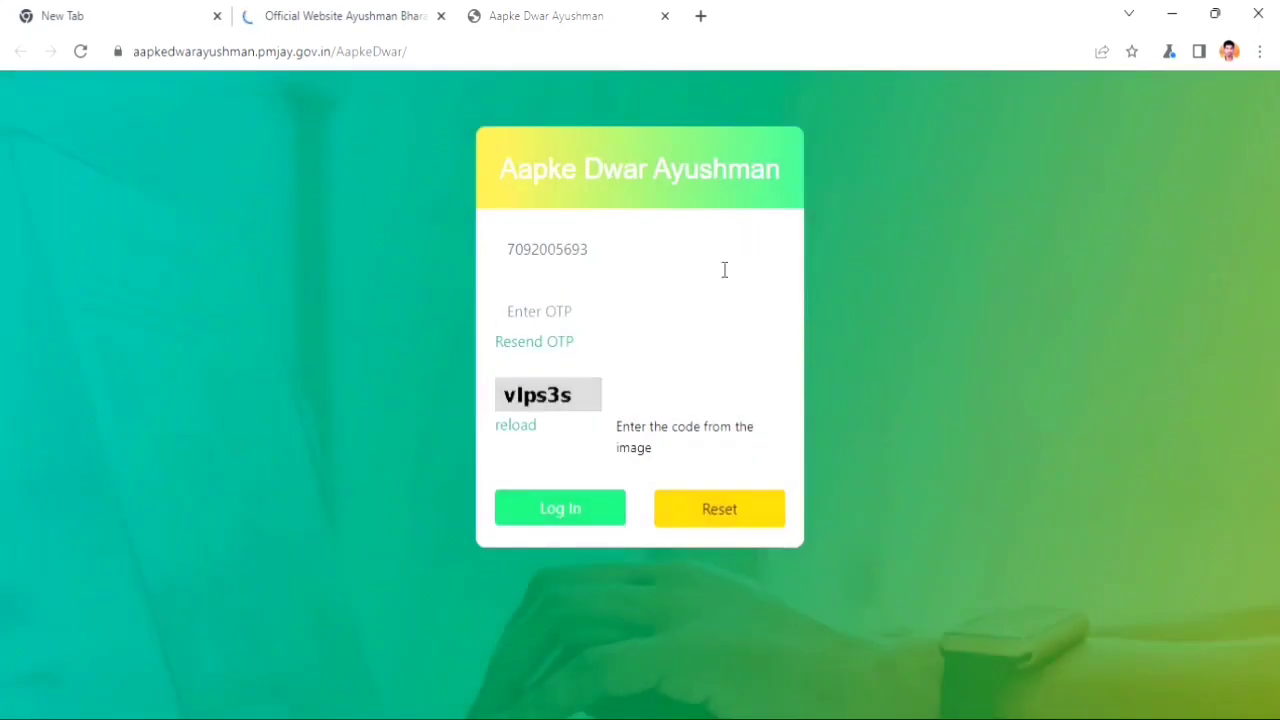
- Fill in the received OTP and the code shown in the captcha image
left_click(675, 311)
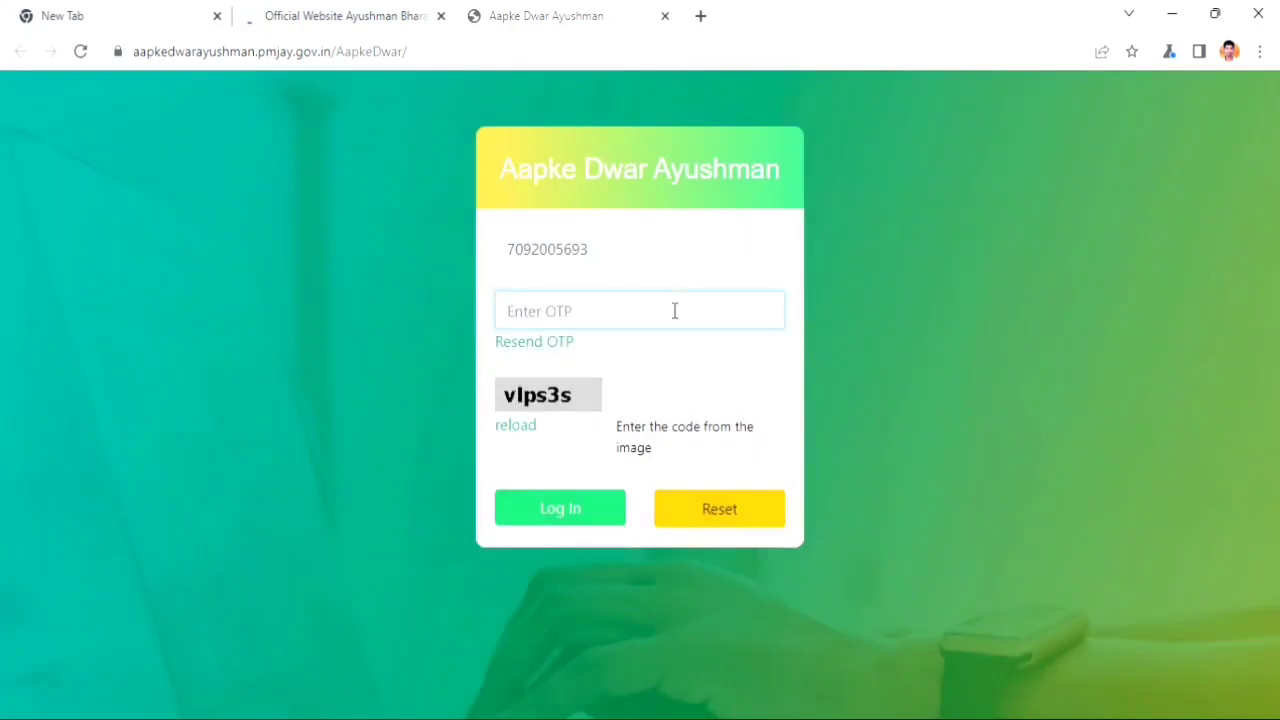
left_click(674, 412)
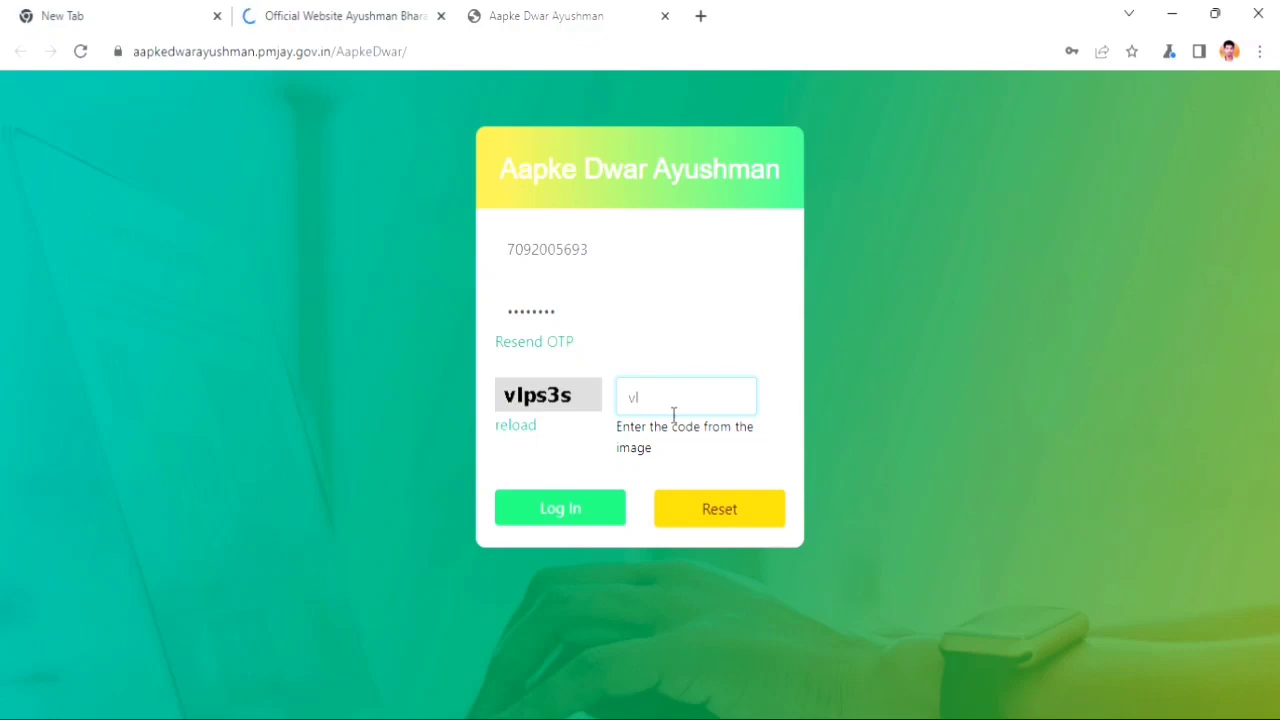
- Log in, filter to RAMANATHAPURAM district, BLOCK type, Narippaiyur village, and search
left_click(612, 512)
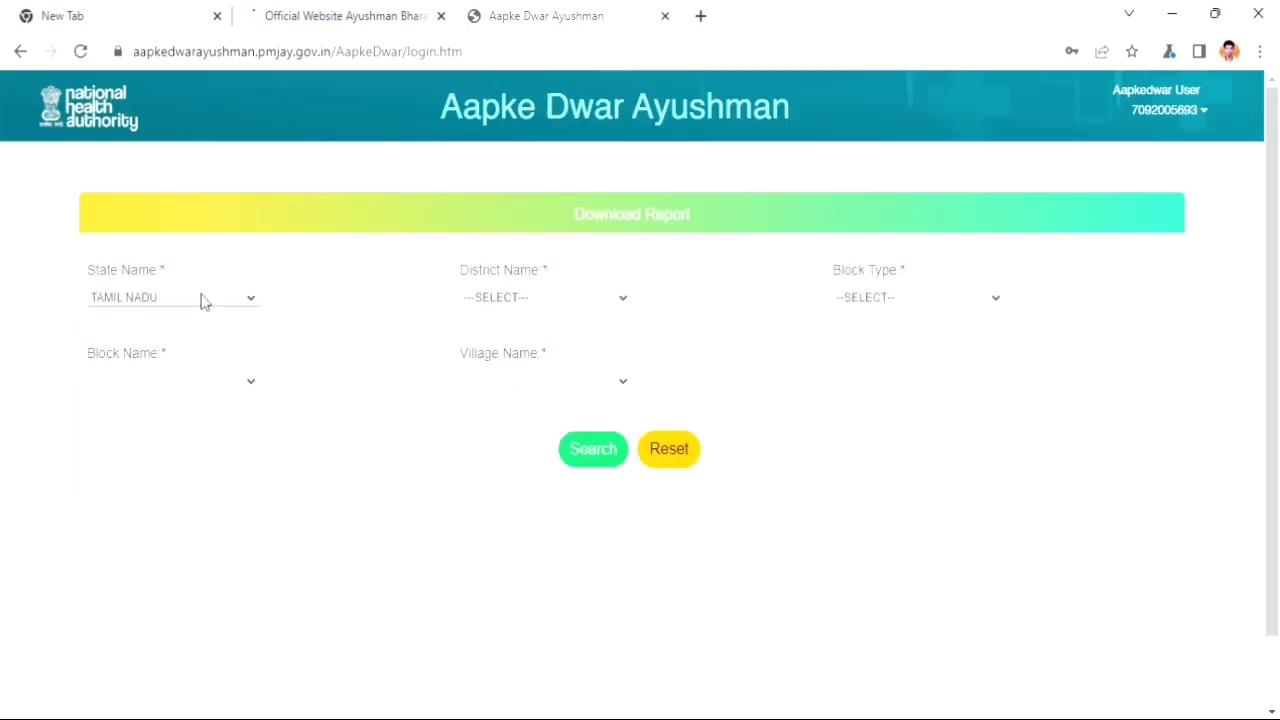
left_click(591, 297)
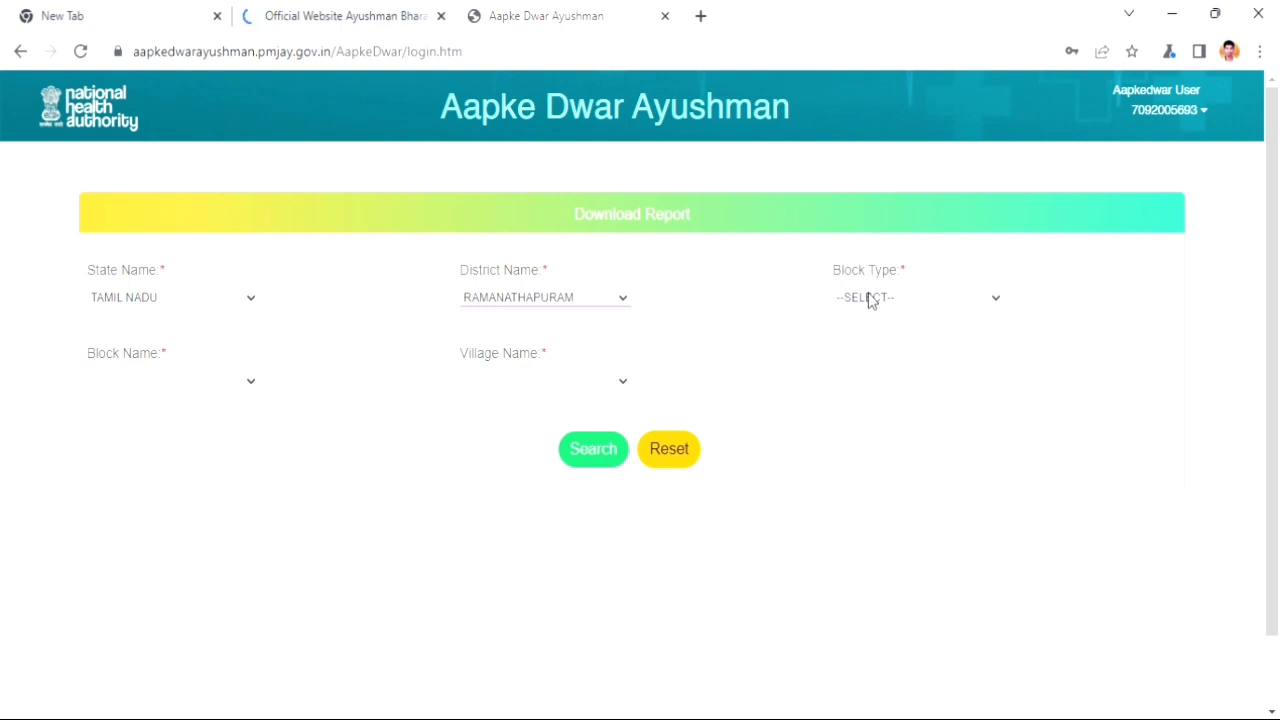
left_click(870, 298)
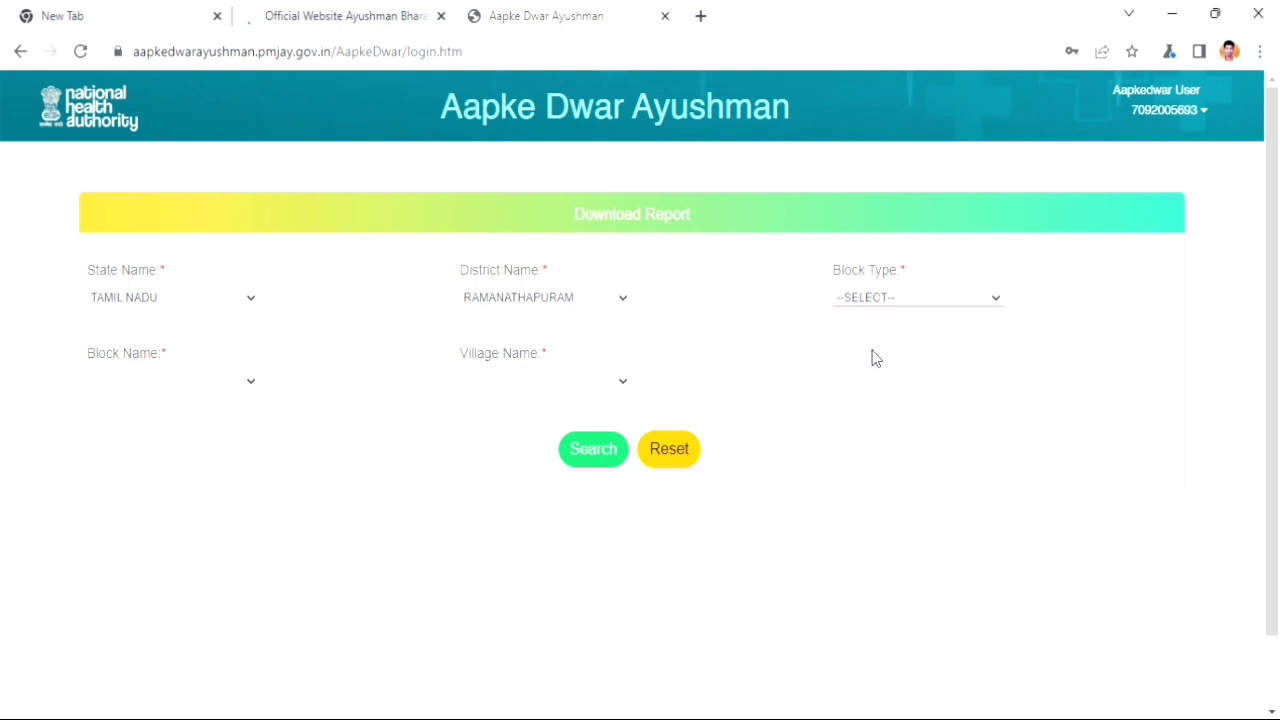
left_click(925, 335)
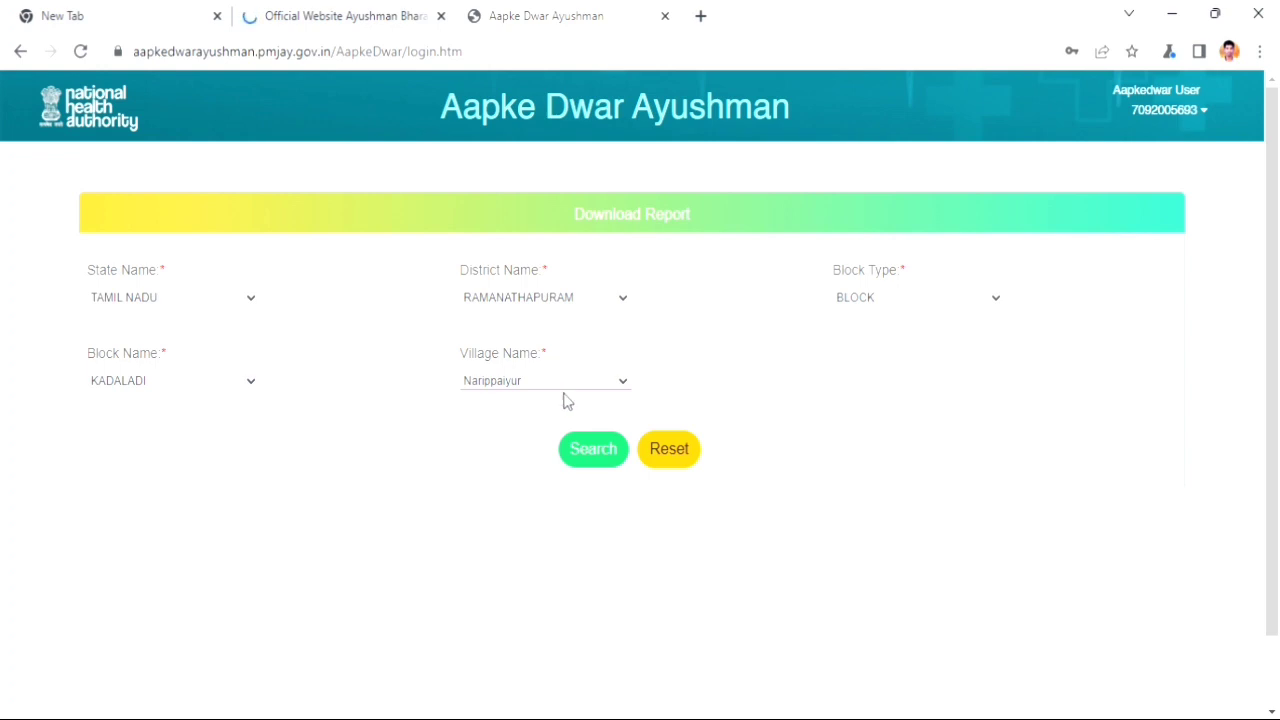
left_click(597, 460)
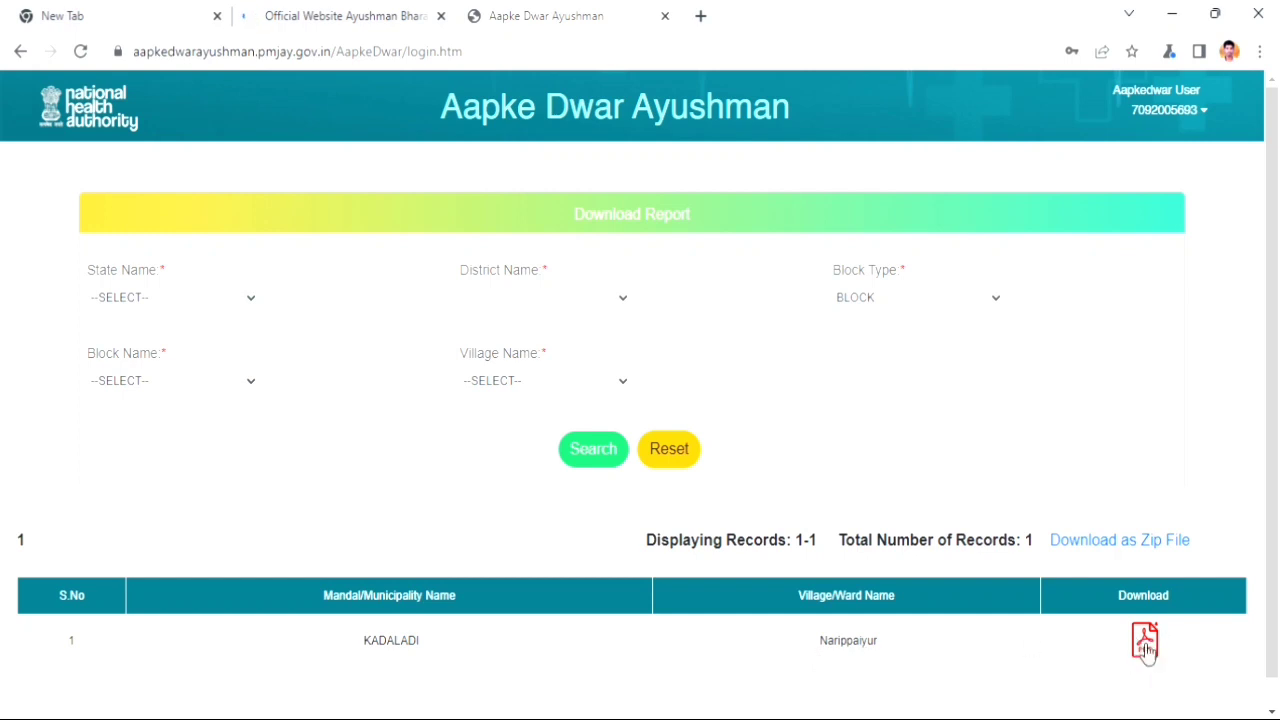
- Download the Narippaiyur village report as PDF and open the downloaded file
left_click(1145, 645)
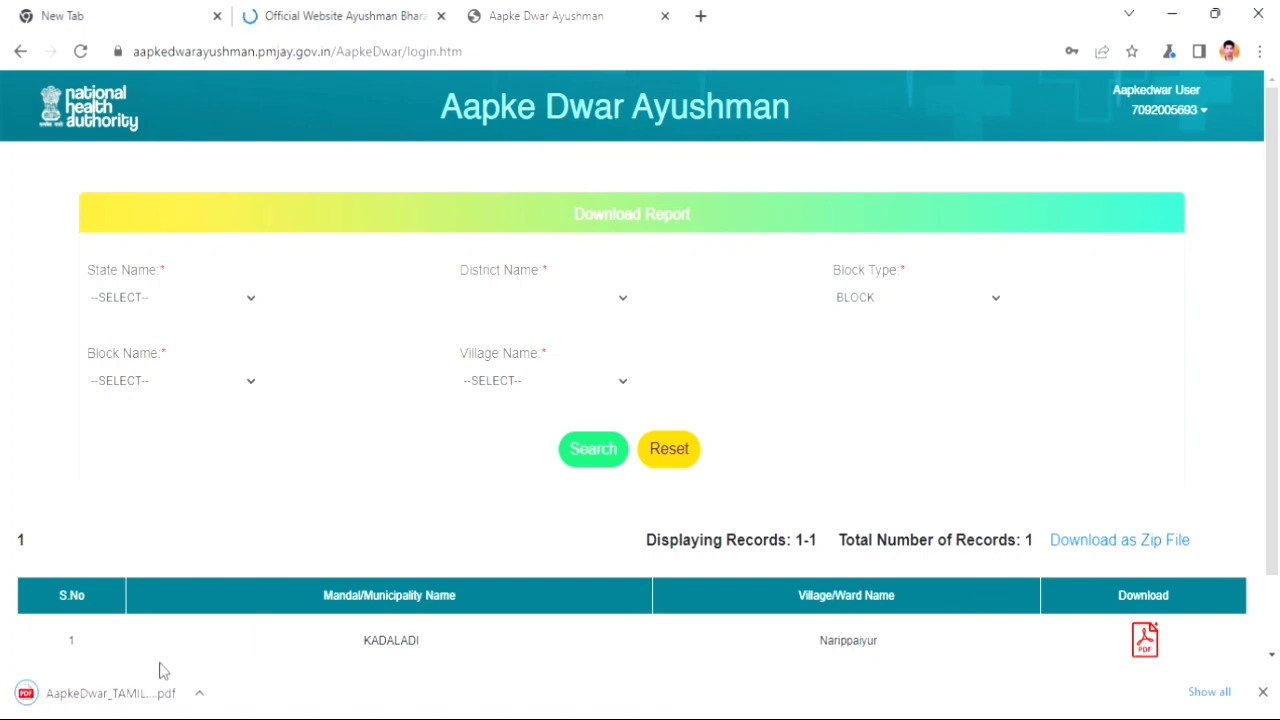
left_click(131, 700)
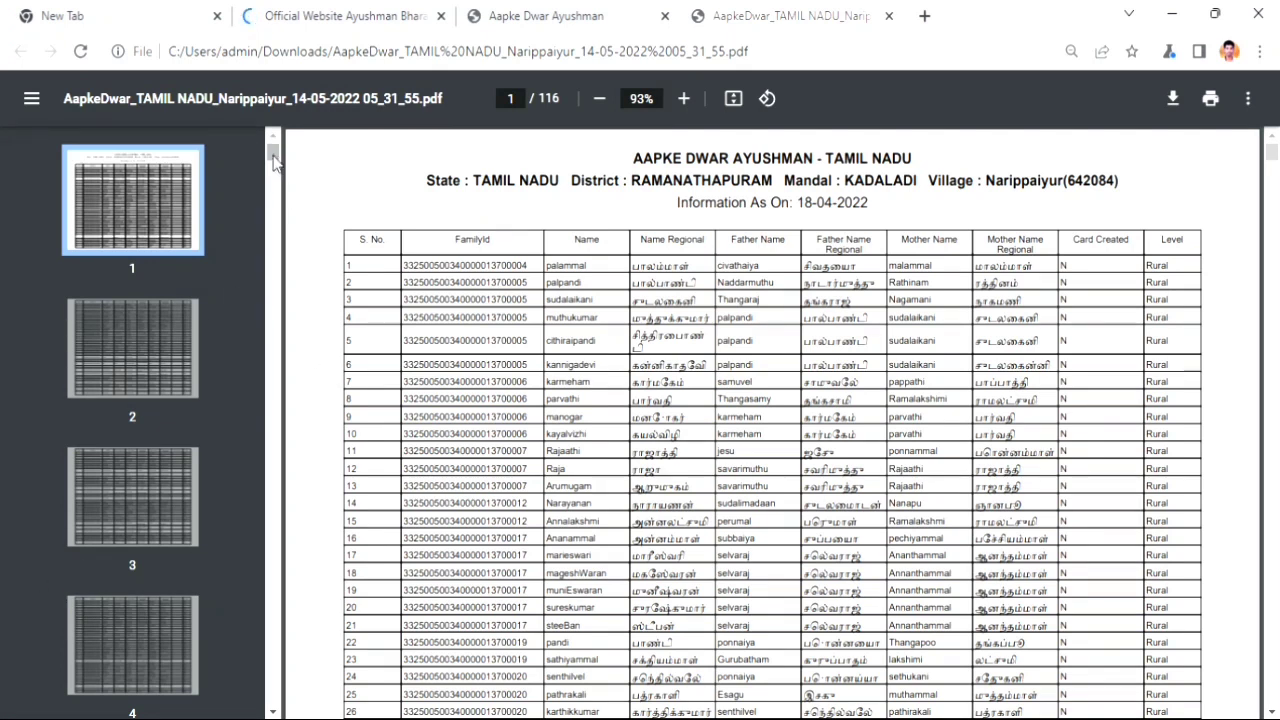
left_click_drag(273, 157, 274, 440)
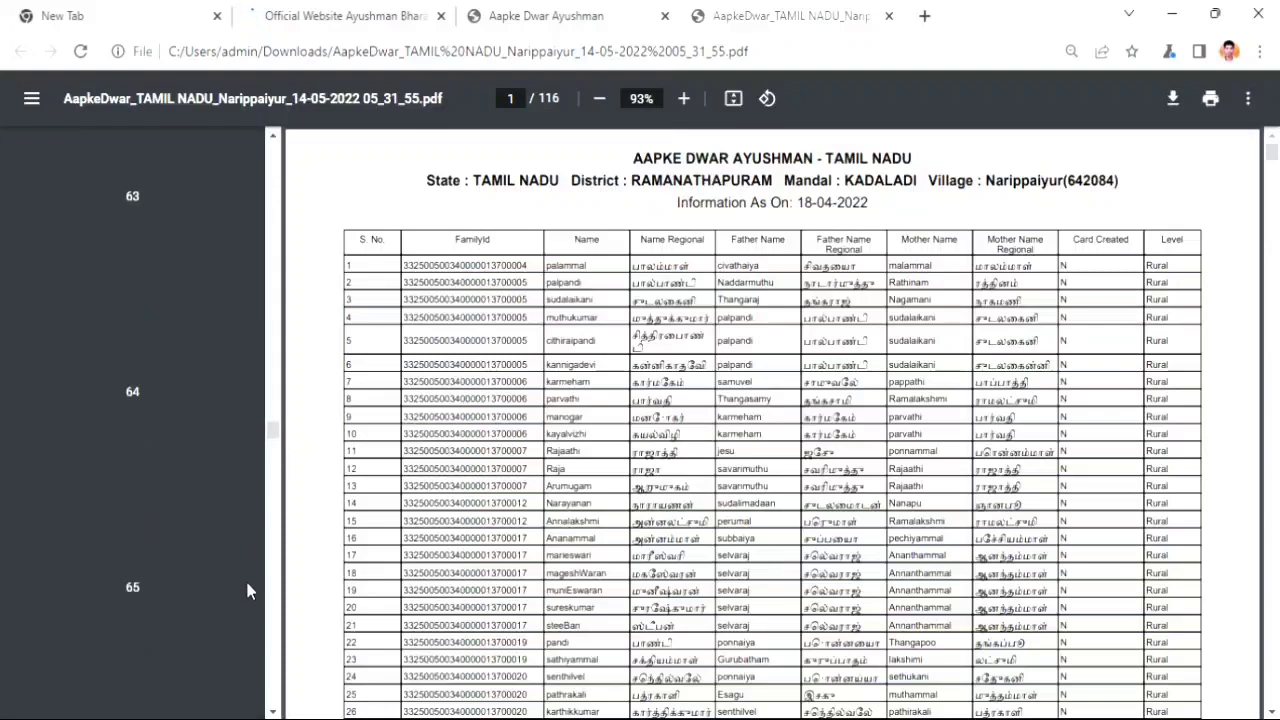
scroll(255, 600, "down", 9)
scroll(266, 606, "down", 20)
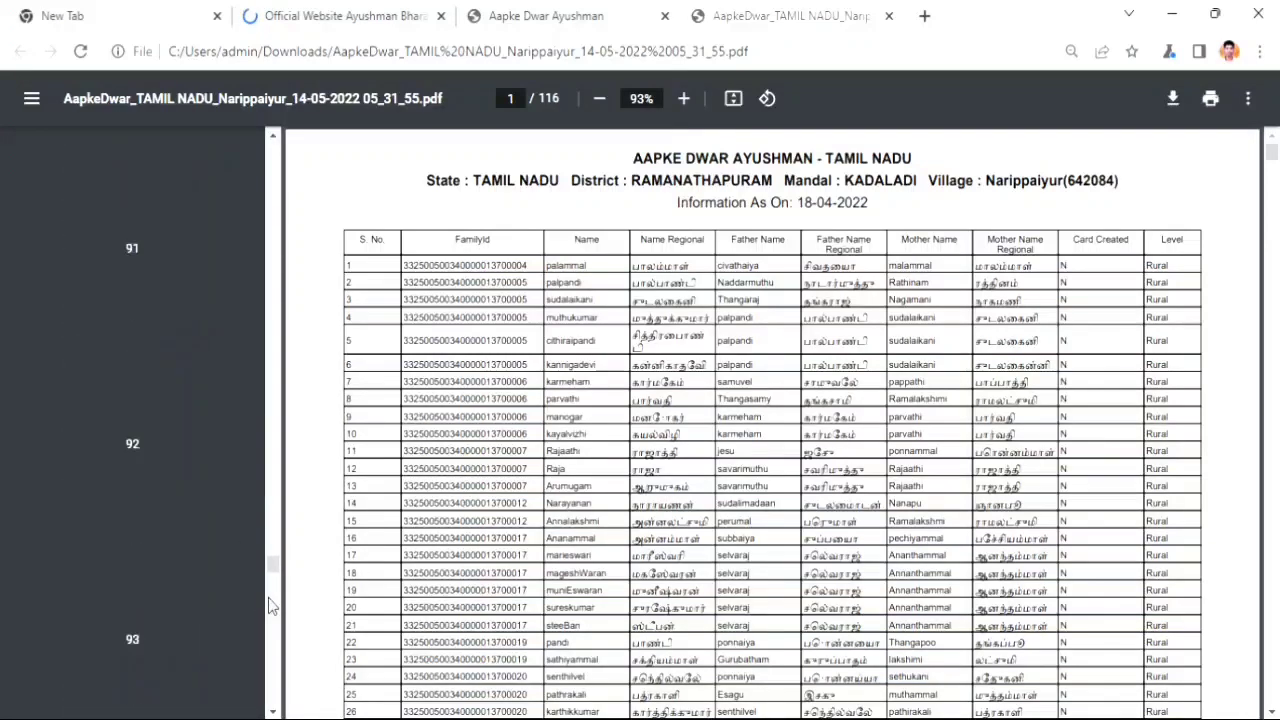
scroll(268, 606, "down", 7)
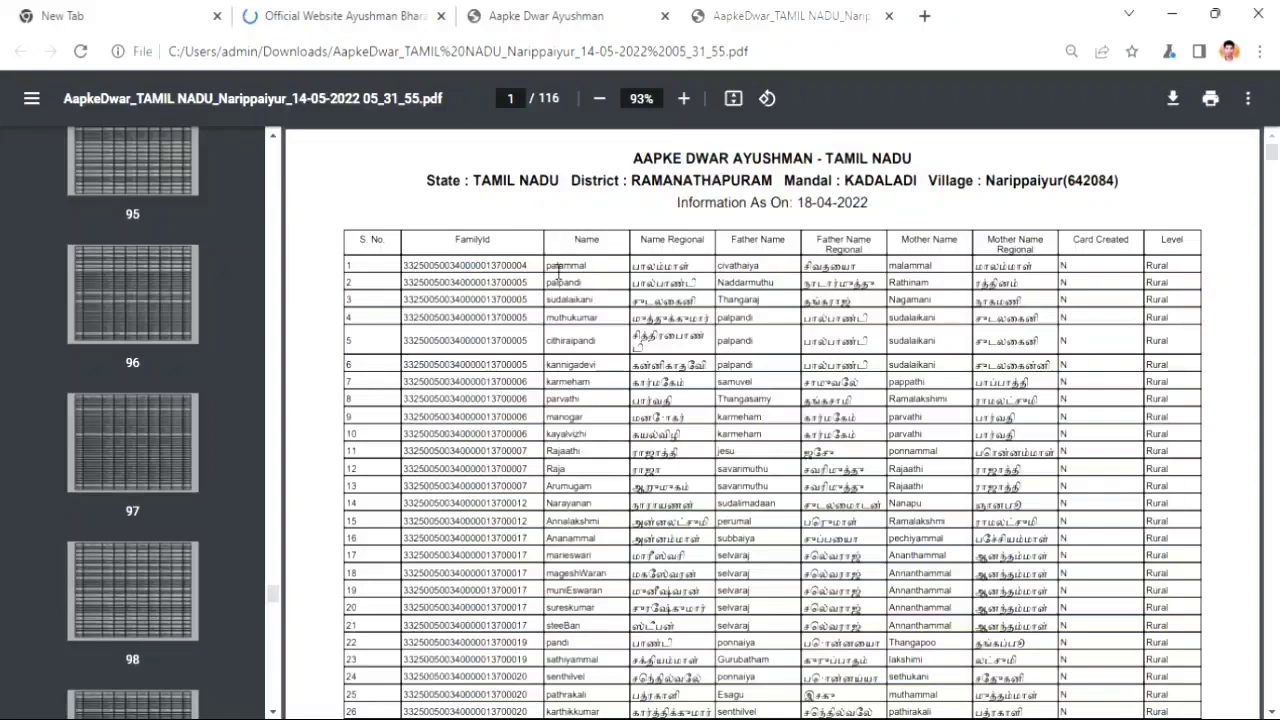
left_click_drag(546, 266, 858, 268)
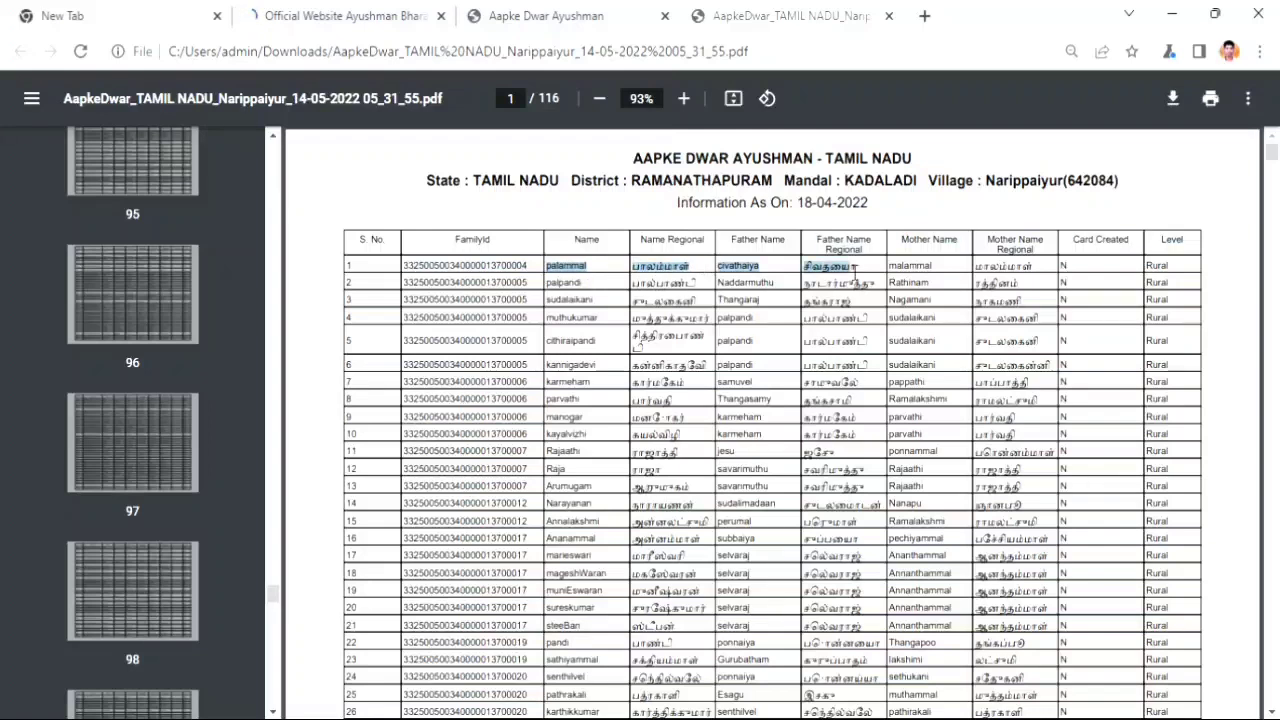
left_click(1030, 266)
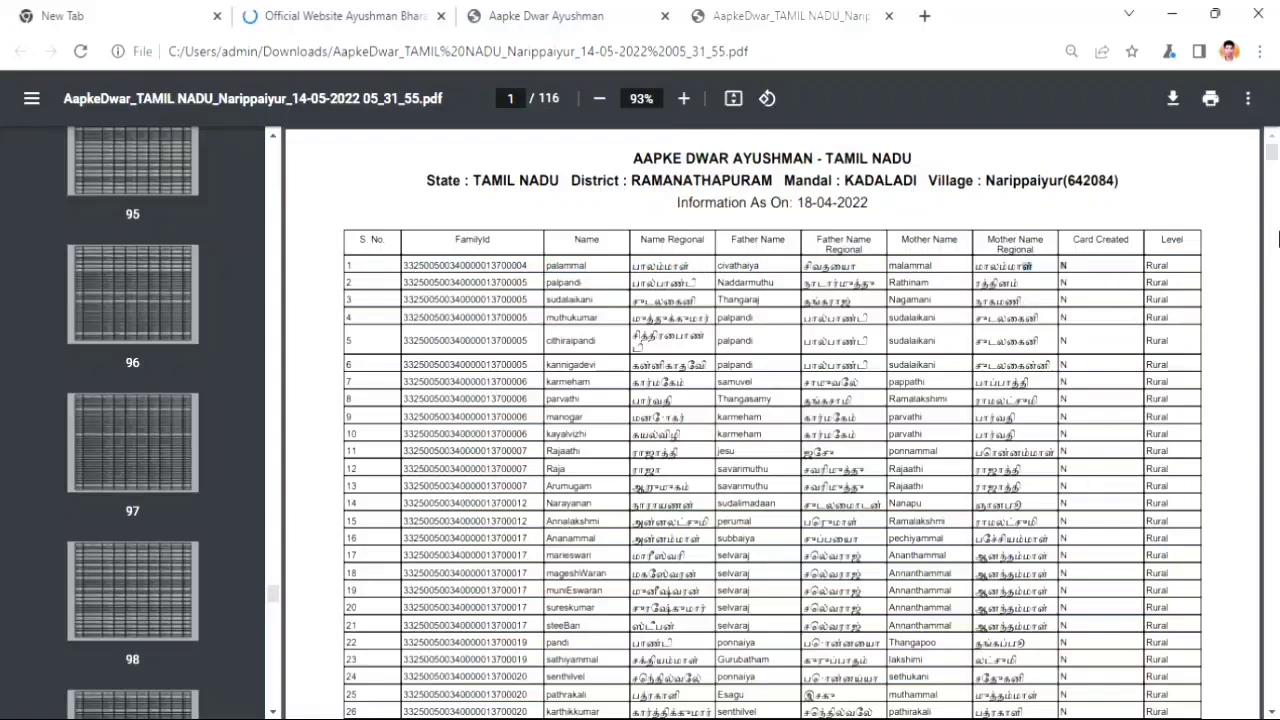
mouse_move(1271, 158)
left_mouse_down()
mouse_move(1274, 228)
mouse_move(1272, 150)
left_mouse_up()
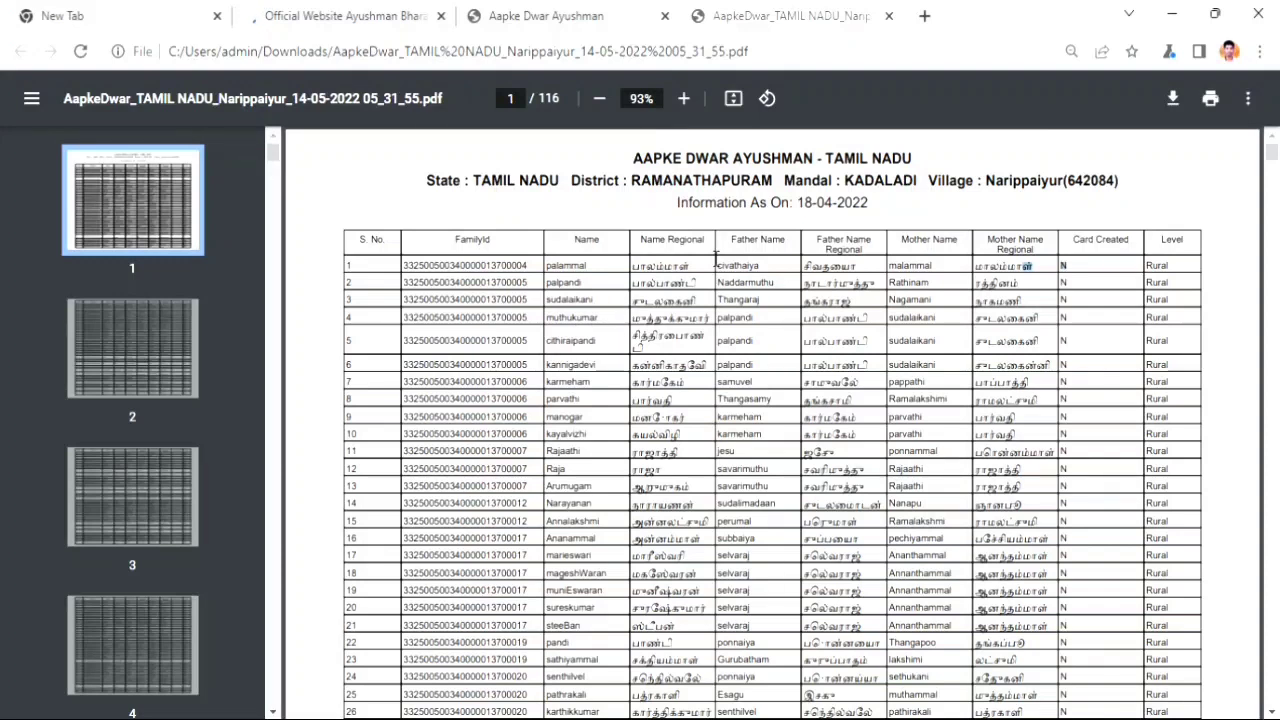
- Zoom the PDF in to 125% for easier reading
left_click(684, 99)
left_click(684, 99)
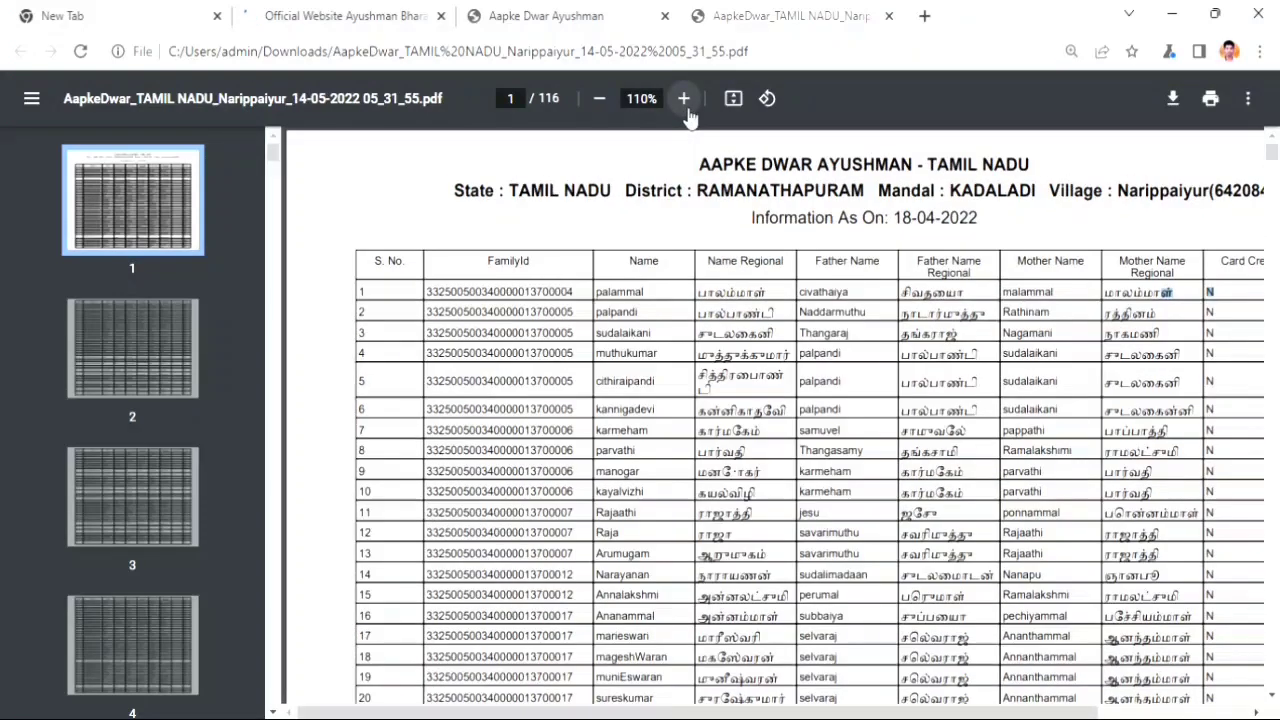
left_click(684, 99)
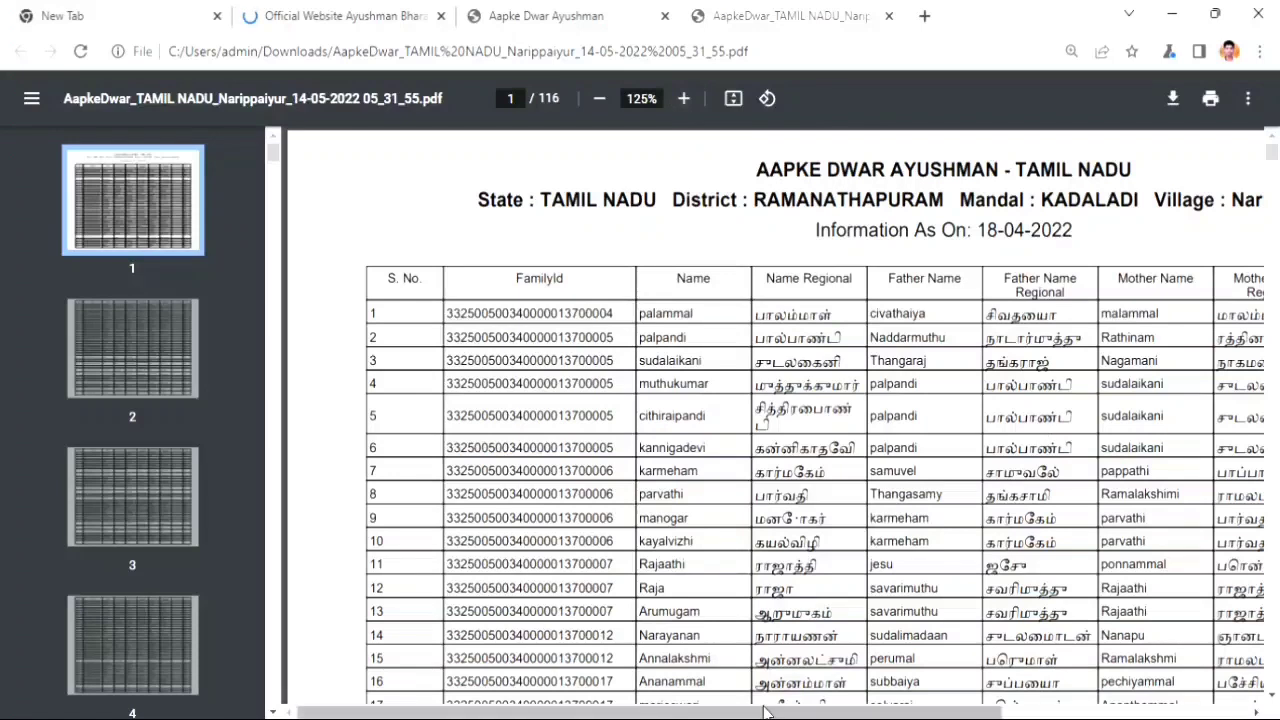
scroll(957, 502, "right", 2)
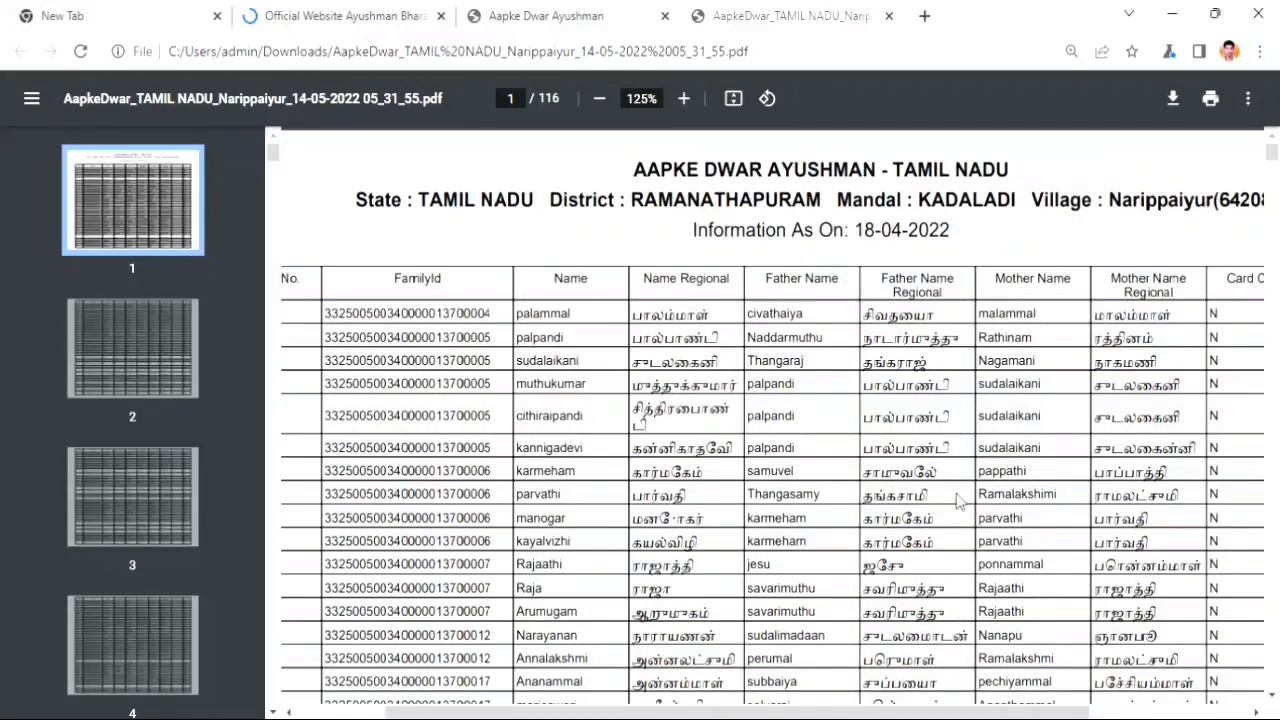
- Search the report for a beneficiary's name, then clear the find box
key("ctrl+f")
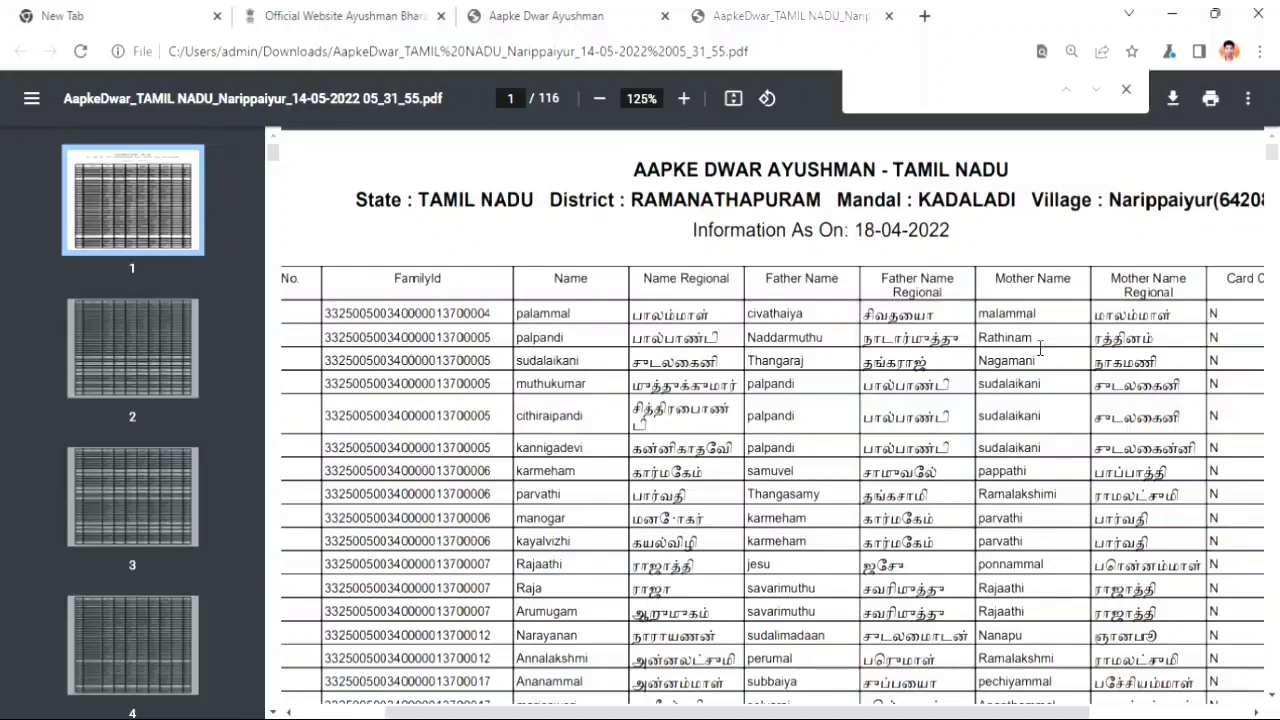
type("shanmugaraj")
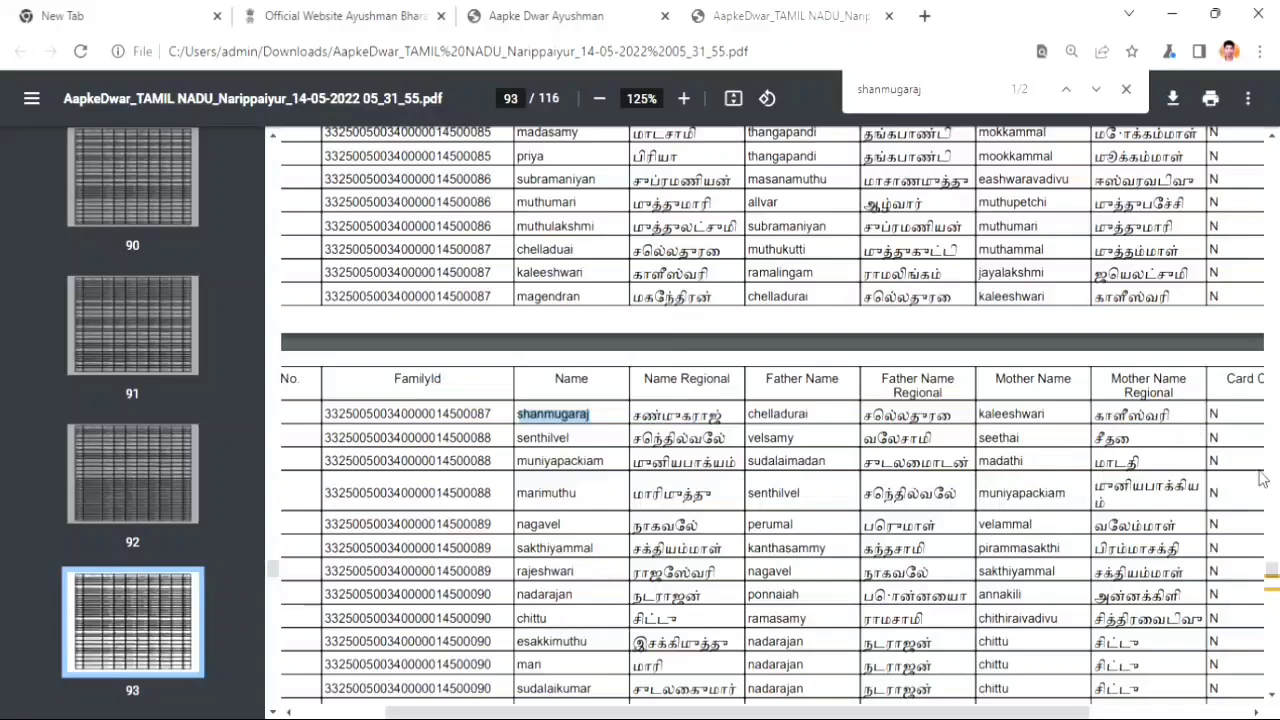
left_click_drag(1270, 569, 1271, 576)
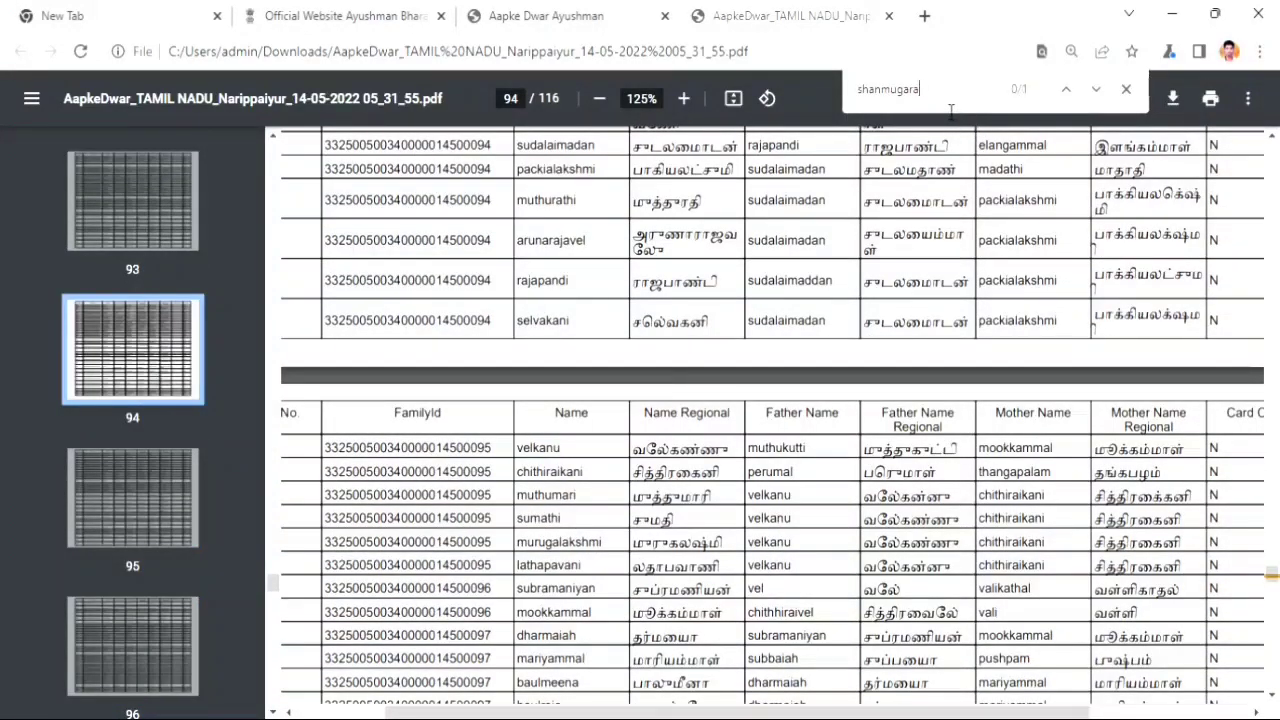
key("ctrl+a")
type("s")
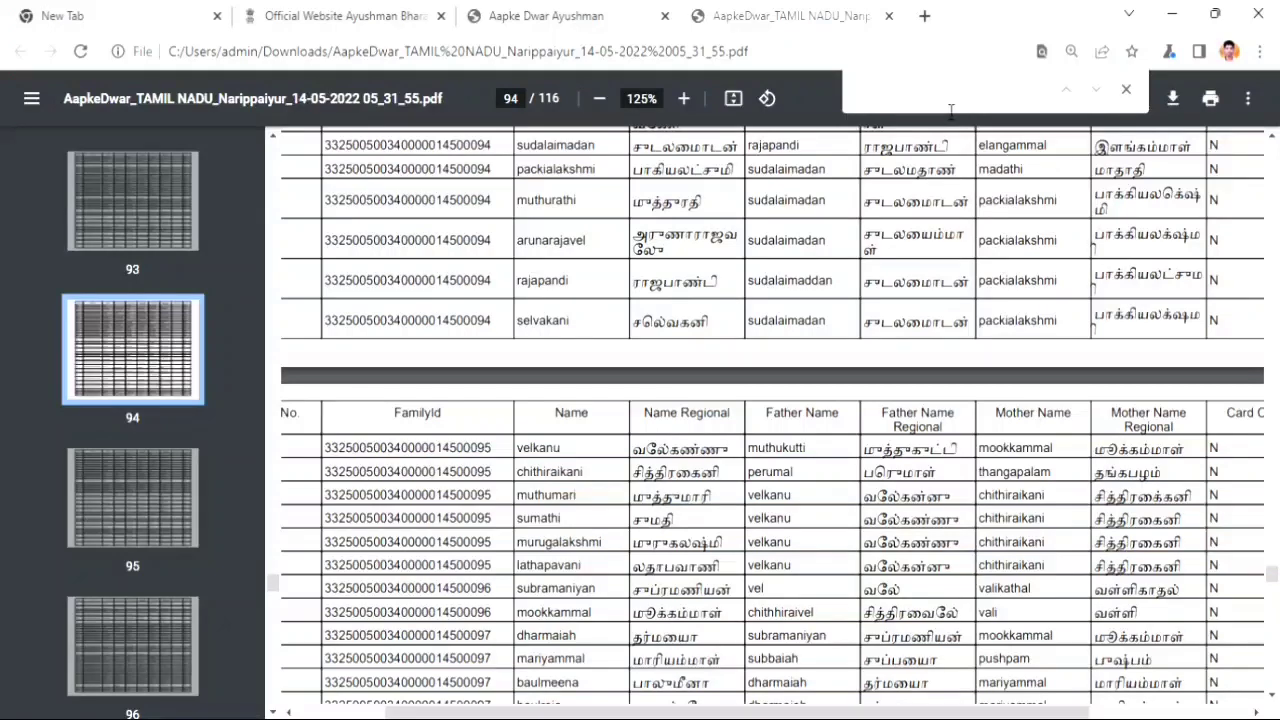